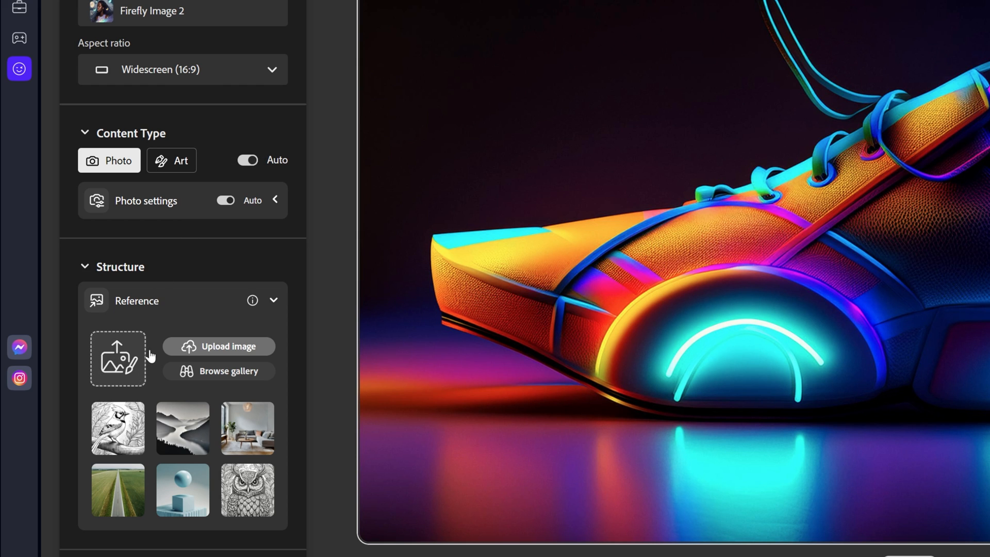
Upload the skull sketch screenshot as the structure reference image.
left_click(121, 359)
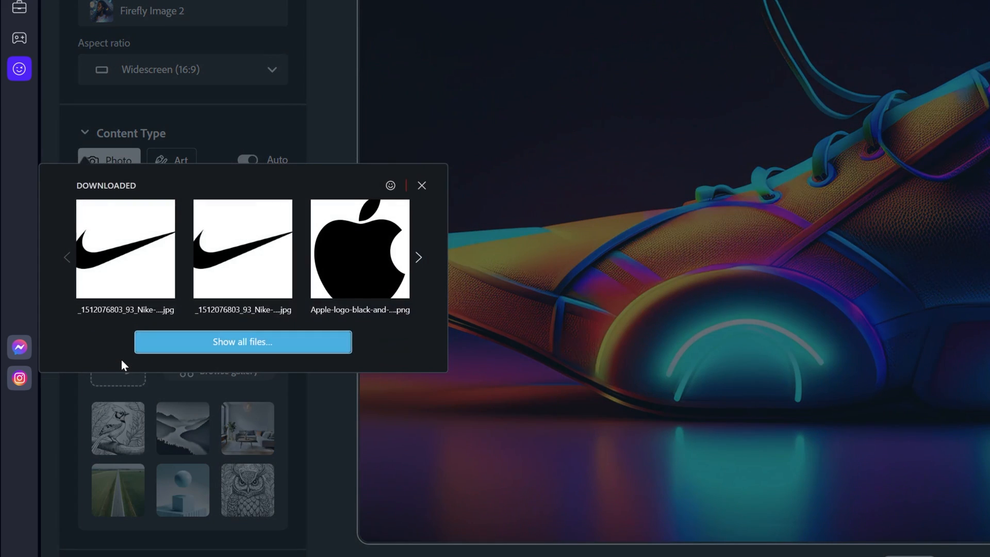
left_click(184, 338)
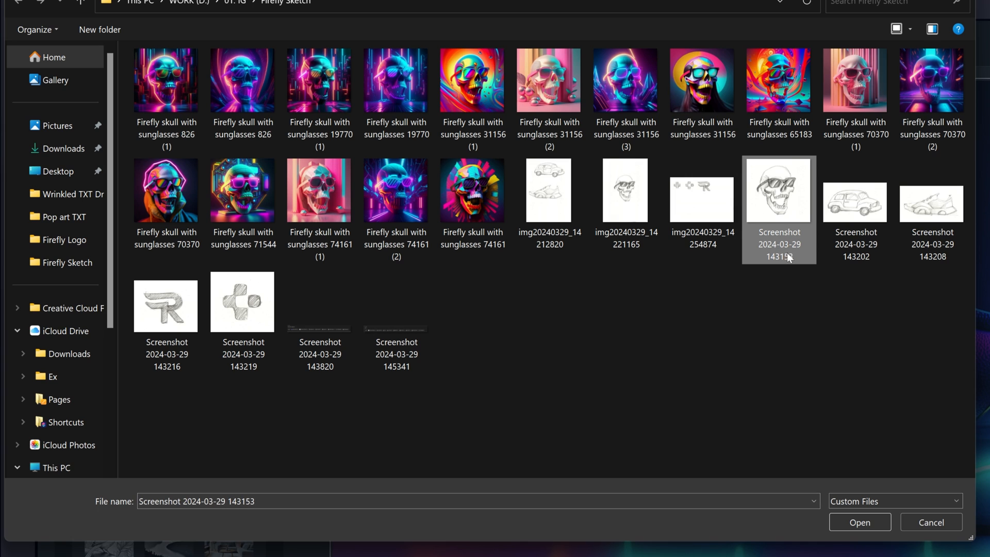
left_click(859, 526)
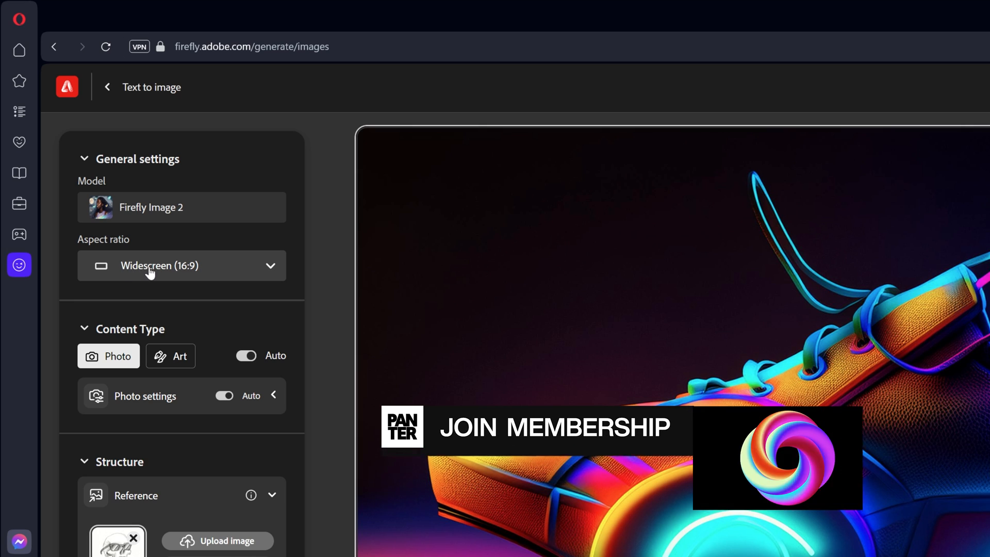
Set the aspect ratio to Square (1:1) and raise style strength to maximum.
left_click(190, 266)
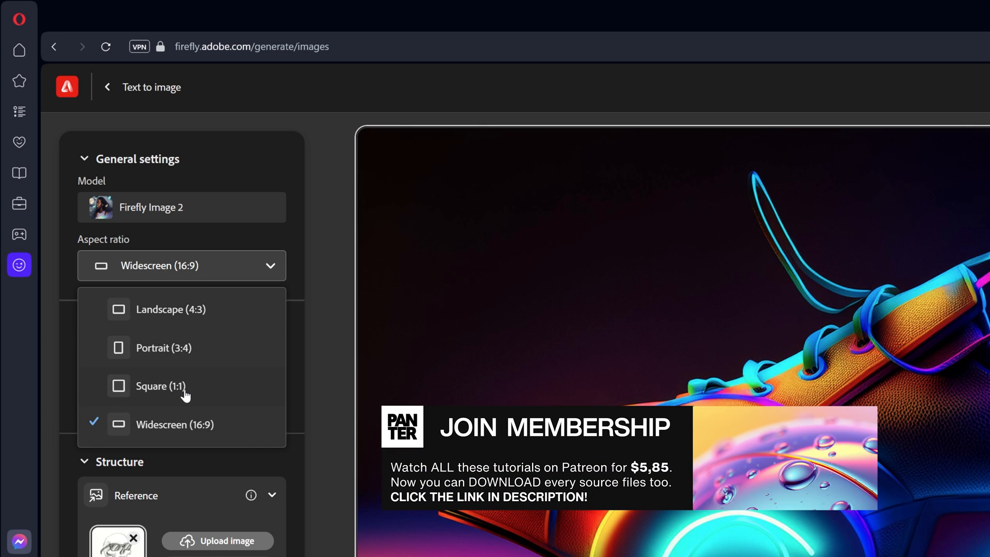
left_click(161, 386)
scroll(241, 436, "down", 3)
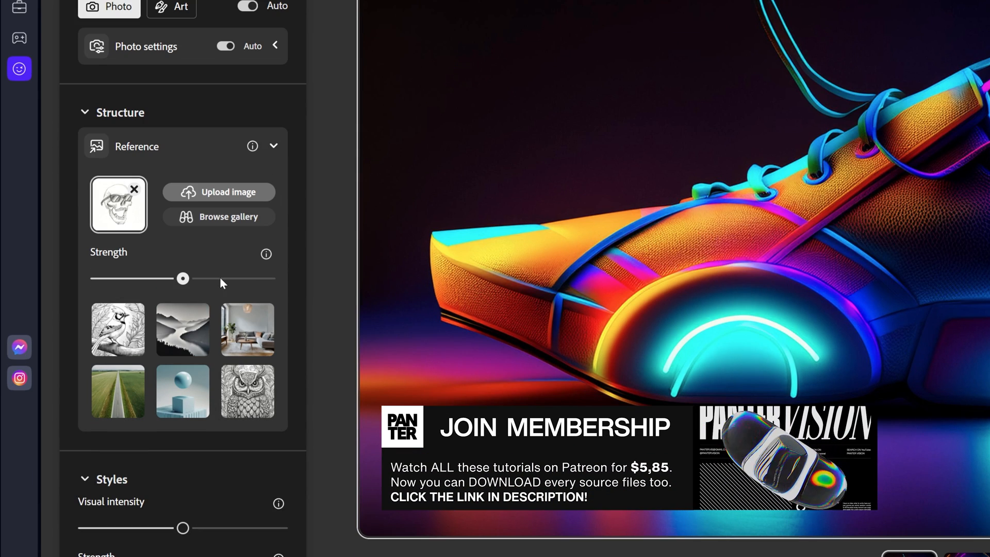
left_click_drag(183, 272, 268, 272)
scroll(207, 327, "down", 3)
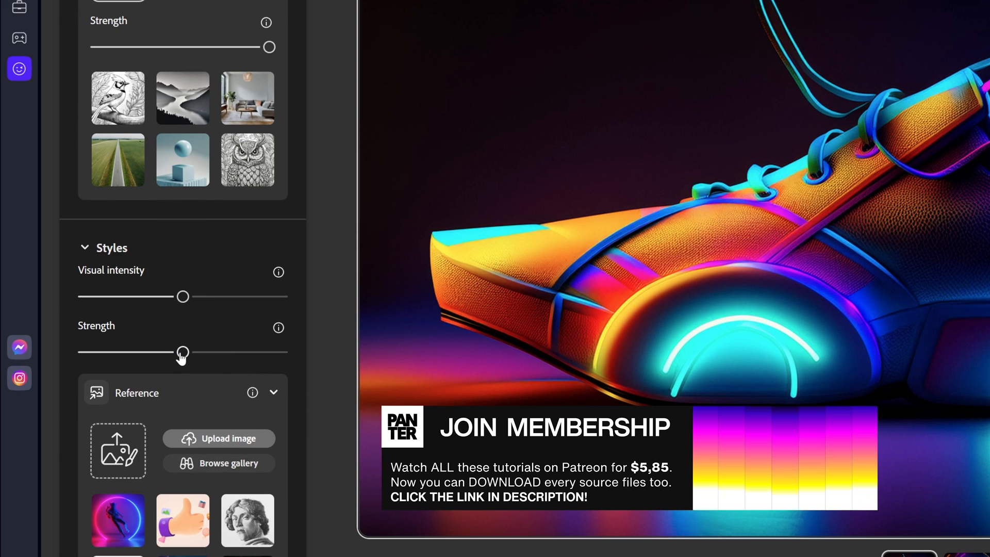
left_click_drag(183, 352, 281, 352)
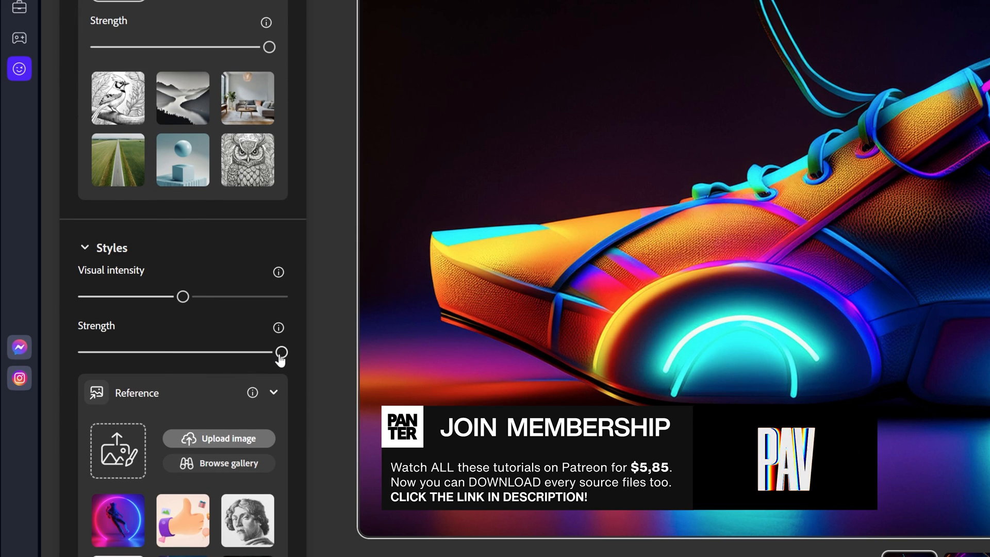
scroll(232, 357, "down", 3)
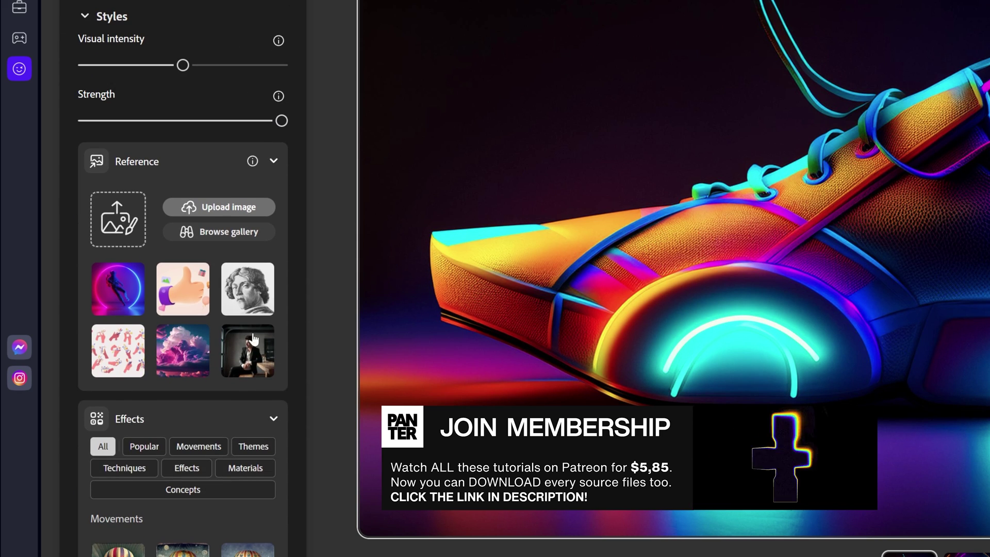
Choose the third Neon gallery image as the style reference.
left_click(220, 236)
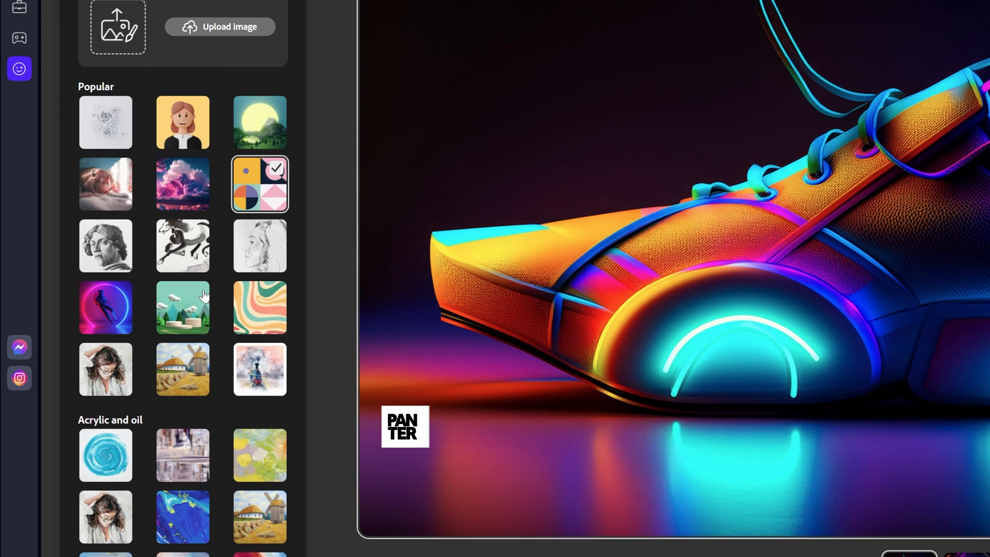
scroll(230, 234, "down", 5)
scroll(217, 271, "down", 5)
scroll(204, 294, "down", 3)
scroll(203, 292, "down", 5)
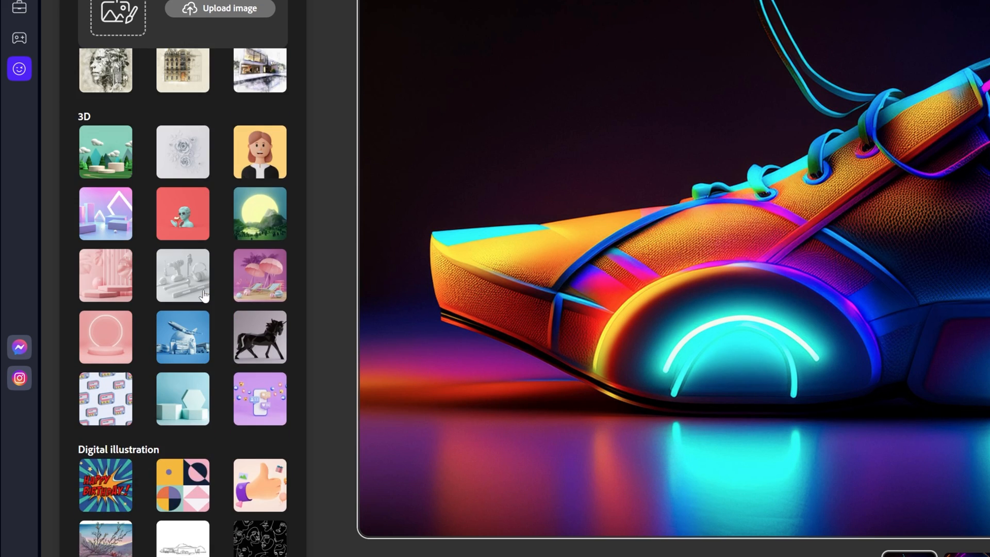
scroll(203, 292, "down", 5)
scroll(203, 289, "down", 5)
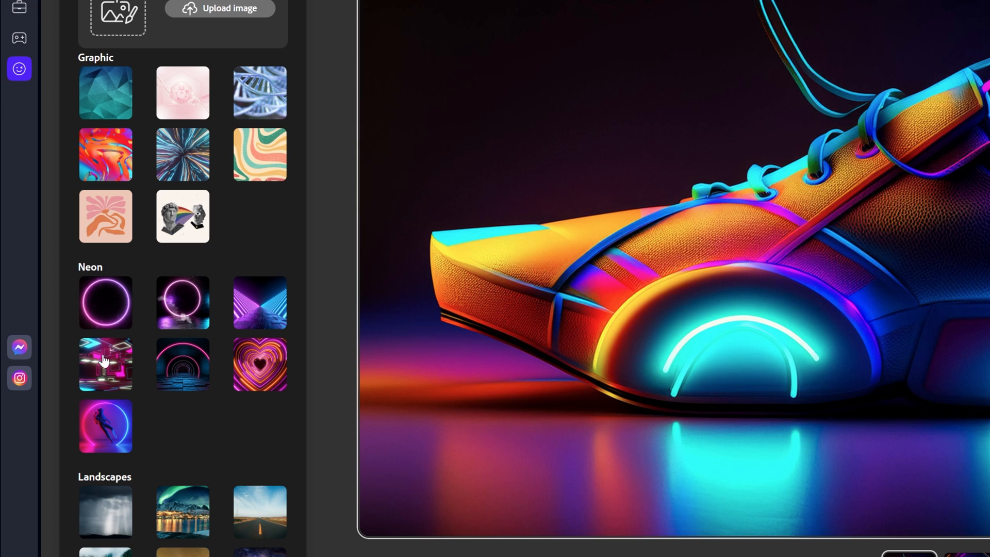
left_click(275, 311)
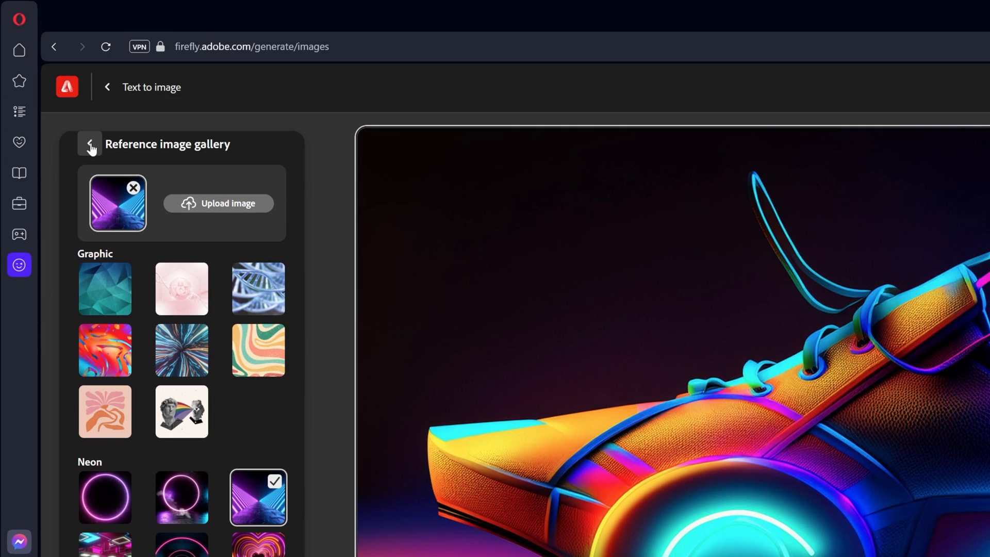
scroll(179, 348, "down", 5)
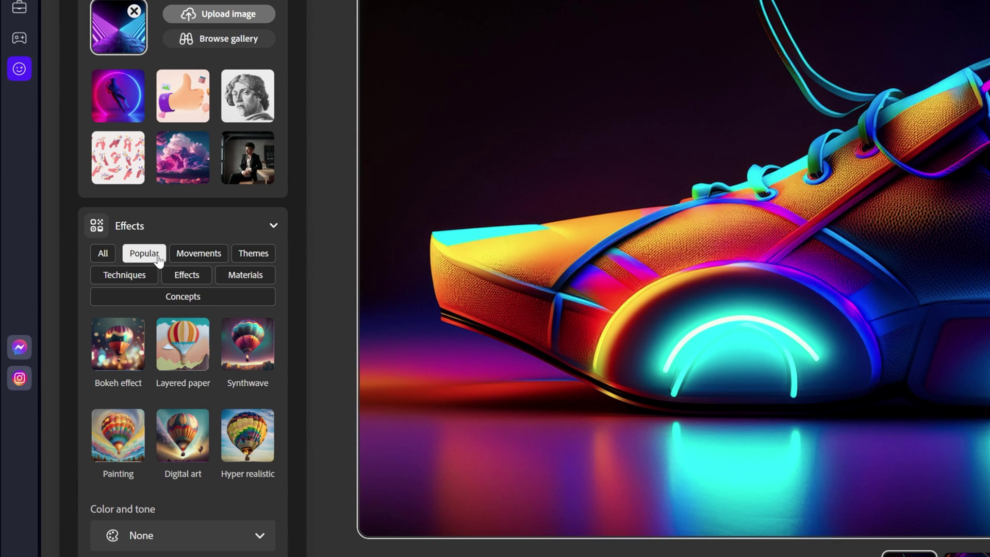
Add the Cyberpunk, Cinematic and Chaotic effects to the prompt.
left_click(199, 253)
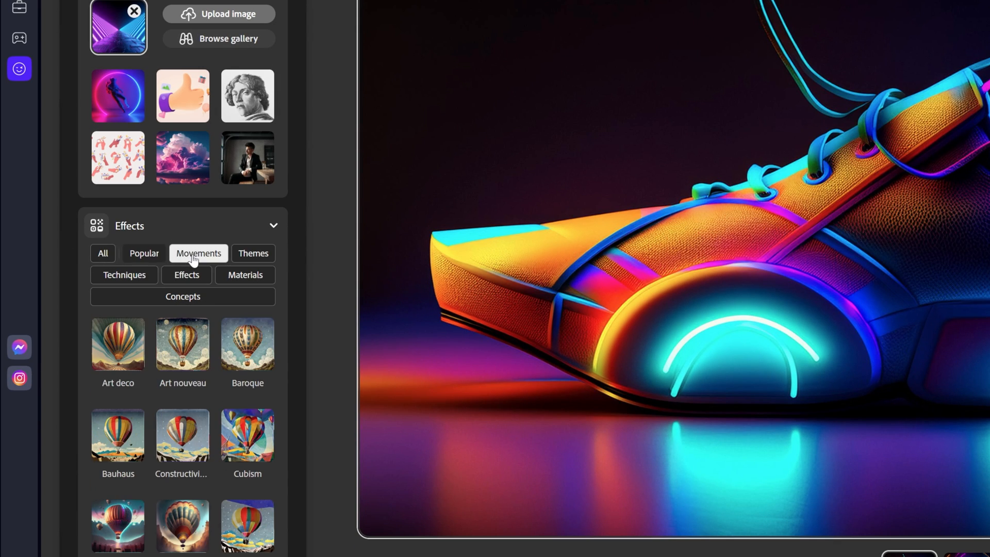
left_click(253, 253)
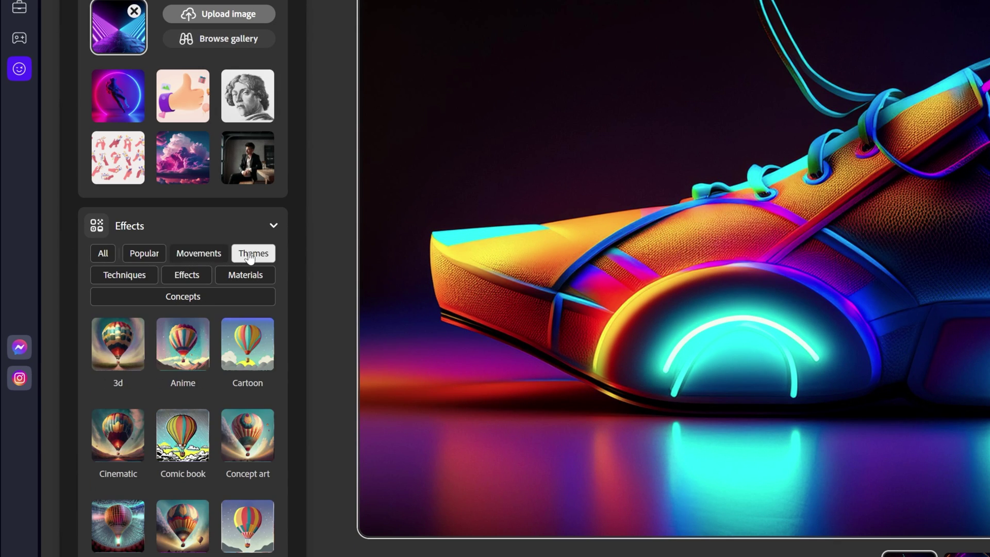
left_click(104, 253)
scroll(166, 331, "down", 5)
scroll(165, 330, "down", 3)
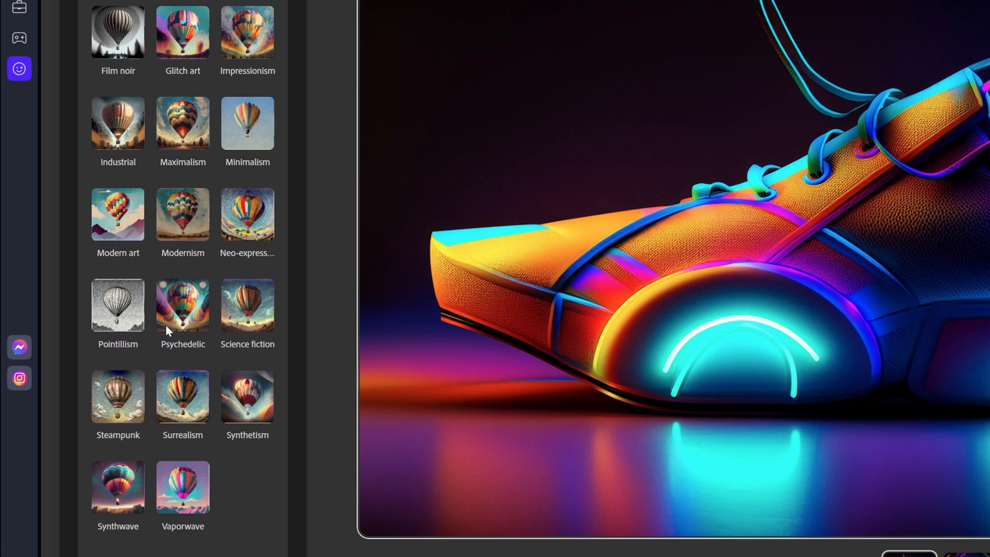
scroll(132, 332, "up", 5)
left_click(131, 333)
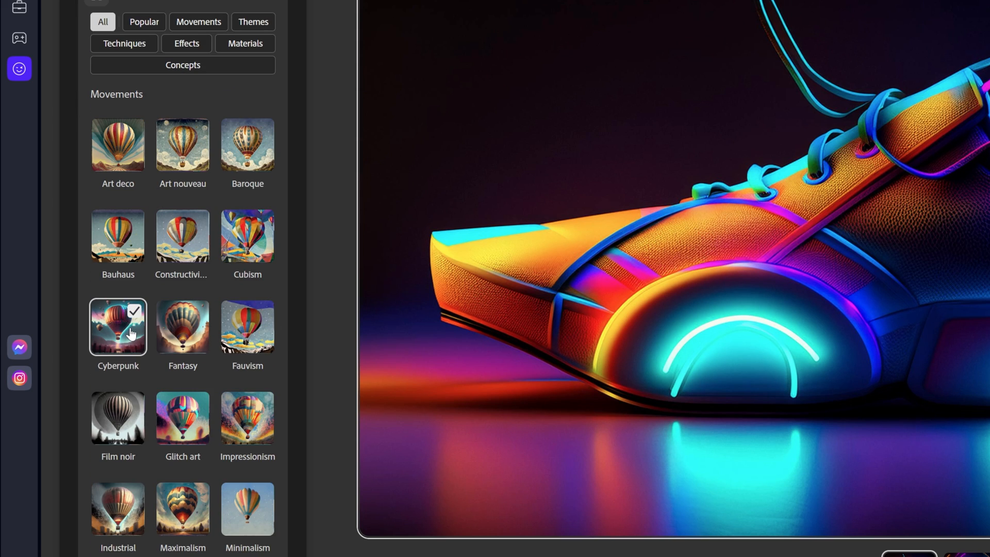
scroll(131, 334, "down", 4)
scroll(132, 334, "down", 3)
scroll(131, 310, "down", 5)
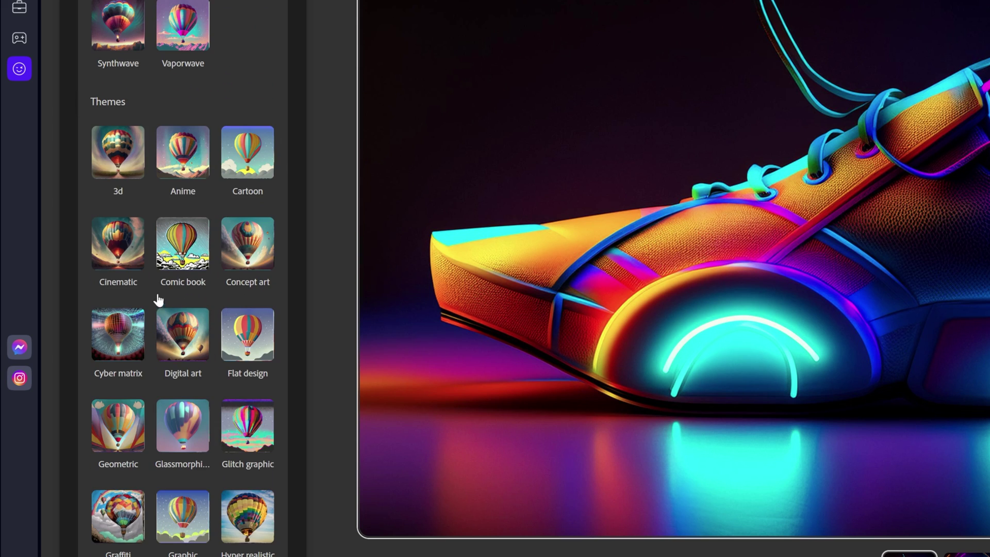
left_click(124, 247)
scroll(124, 247, "down", 4)
scroll(139, 272, "down", 4)
scroll(158, 293, "down", 3)
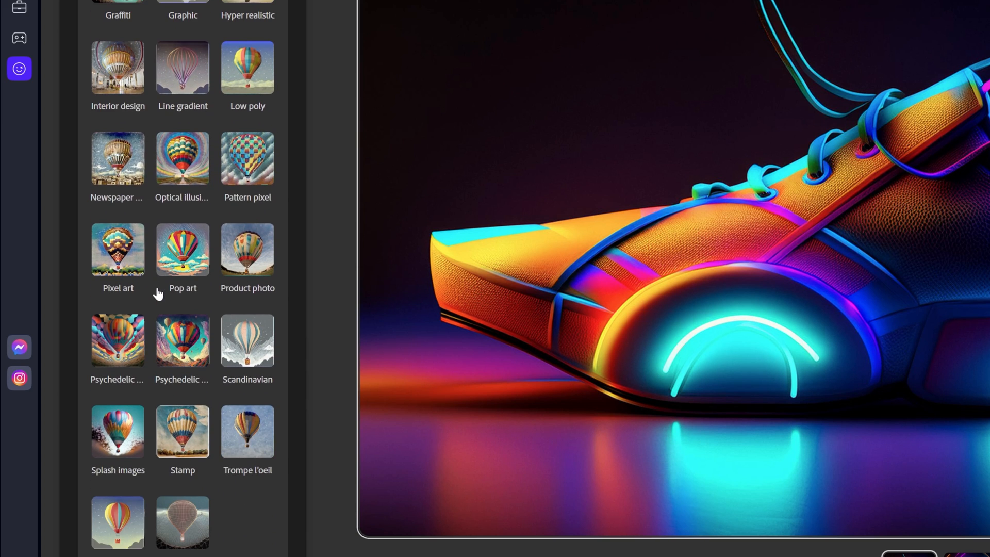
scroll(158, 293, "down", 5)
scroll(170, 292, "down", 3)
scroll(194, 292, "down", 4)
scroll(219, 292, "down", 3)
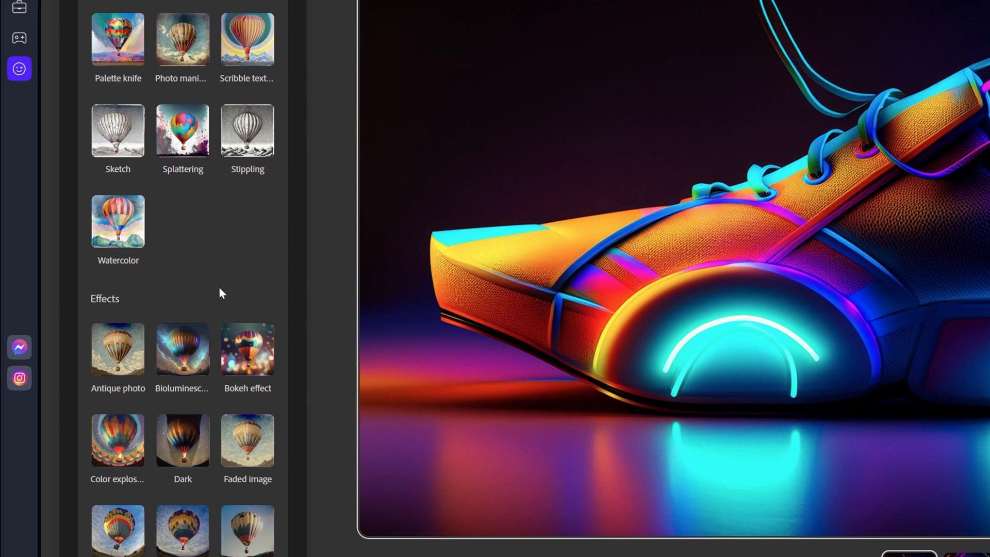
scroll(219, 293, "down", 4)
scroll(220, 292, "down", 2)
scroll(219, 292, "down", 3)
scroll(185, 306, "down", 5)
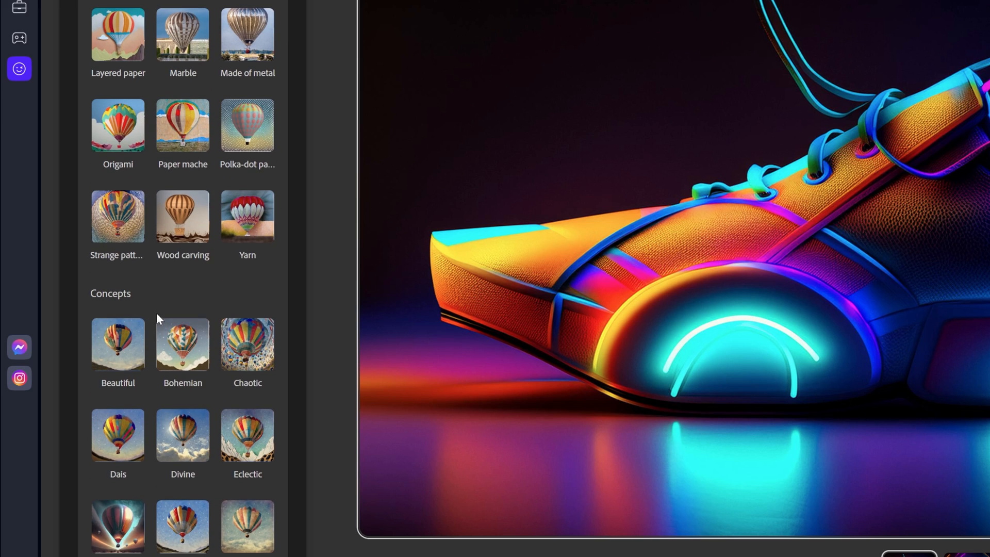
scroll(233, 309, "down", 2)
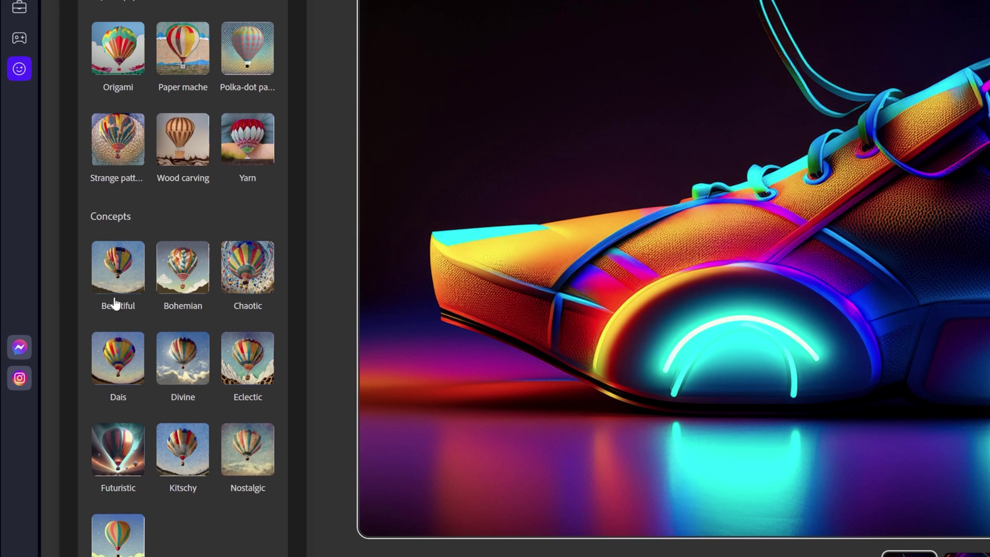
left_click(255, 283)
scroll(256, 282, "down", 2)
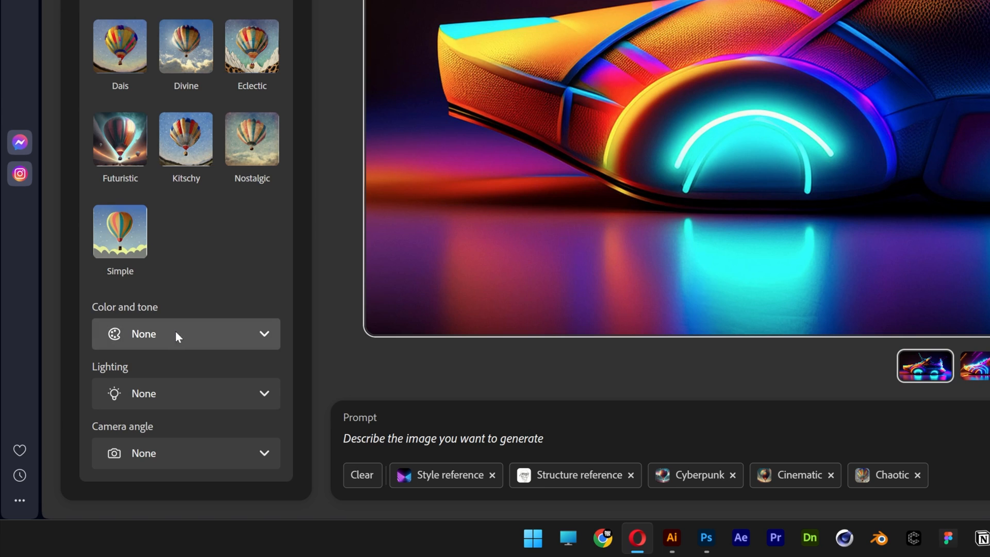
Set Color and tone to Vibrant colors, Lighting to Studio light and Camera angle to Wide angle.
left_click(176, 334)
left_click(175, 249)
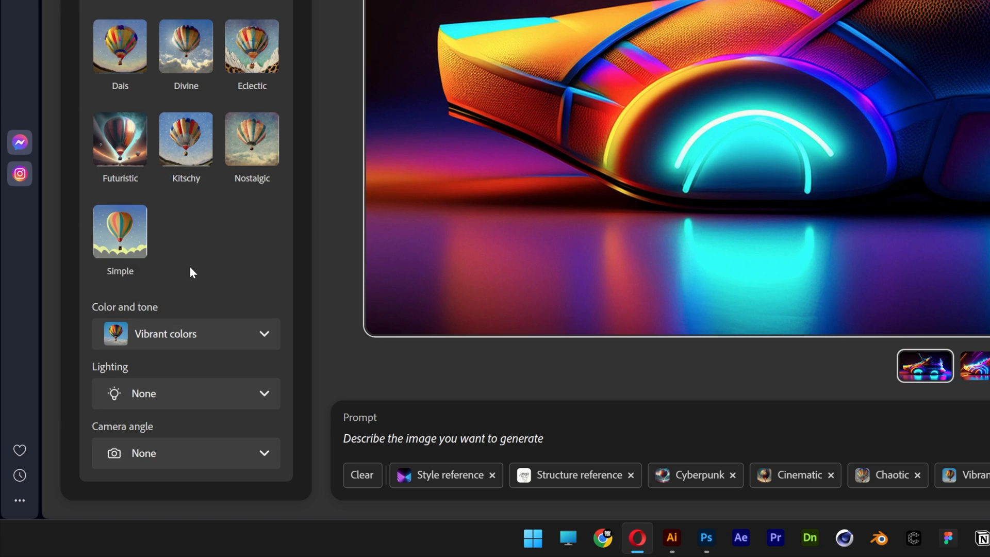
left_click(159, 393)
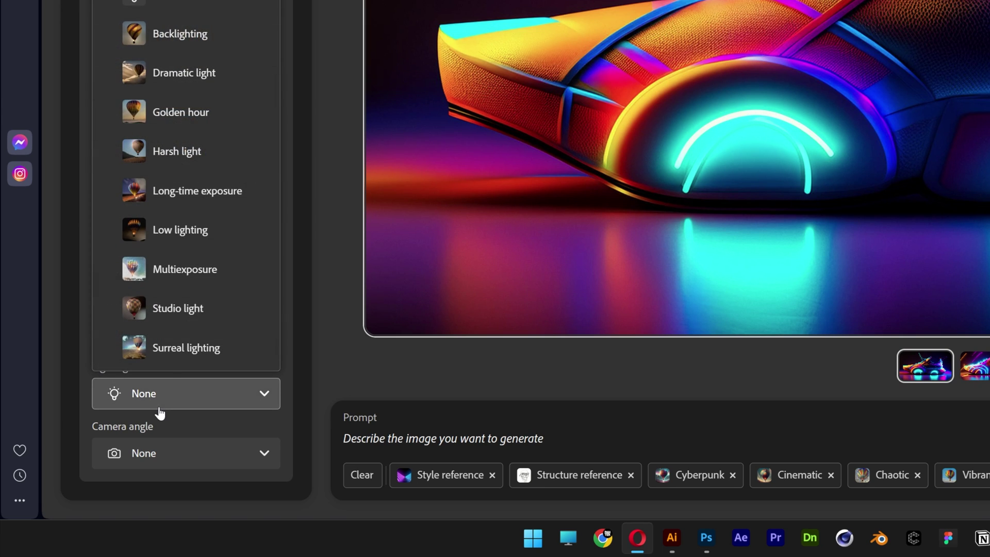
left_click(190, 313)
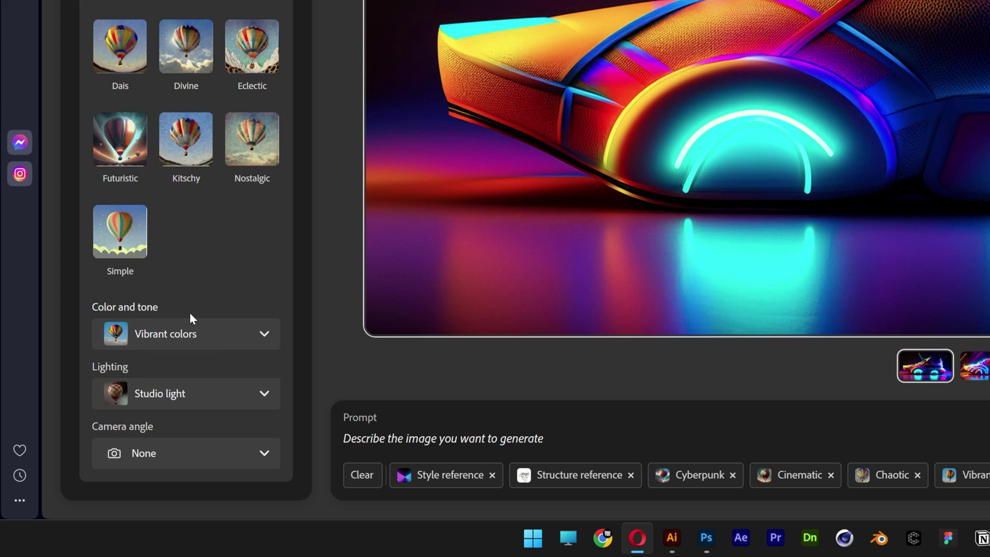
left_click(155, 455)
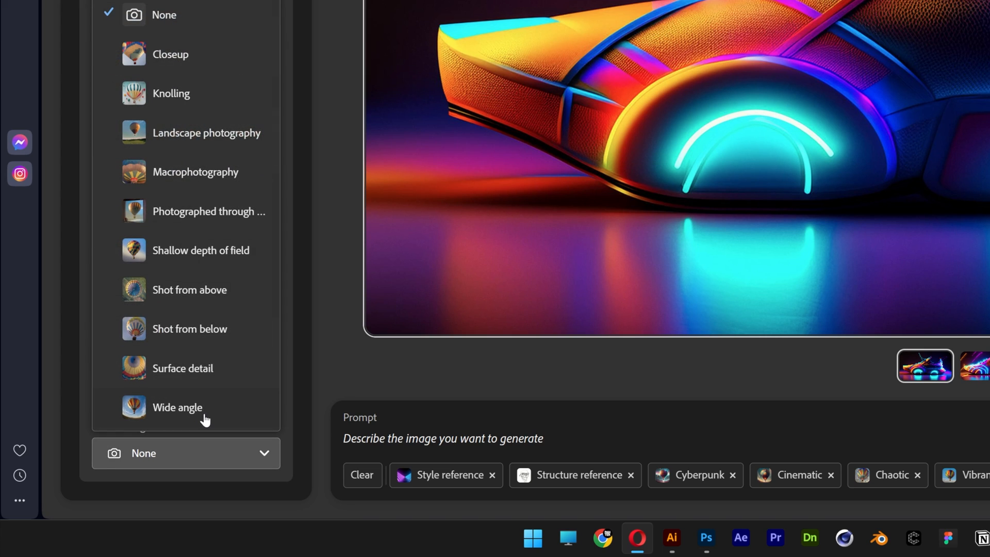
left_click(177, 407)
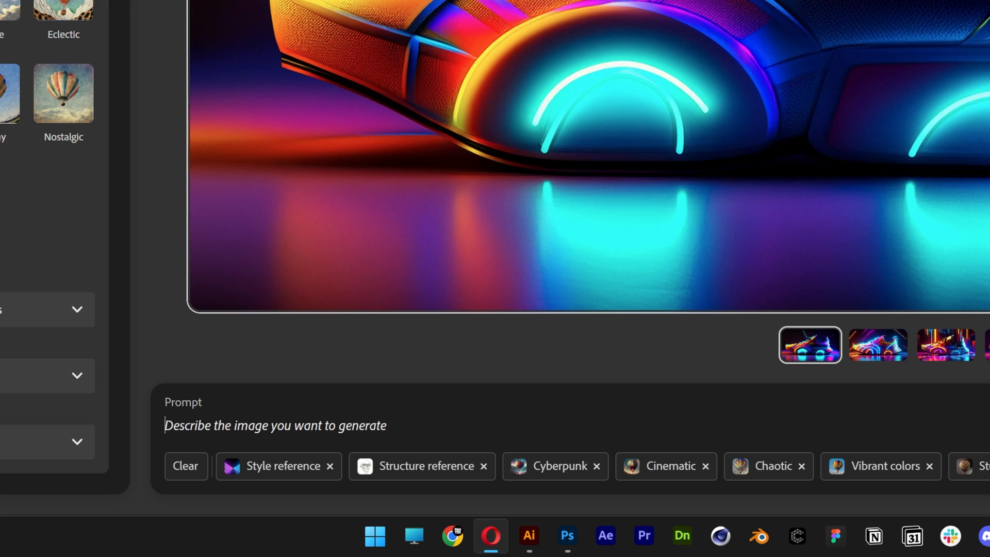
Write the prompt 'skull with sunglasses' and keep it over the suggestions.
left_click(438, 409)
type("skull withsun")
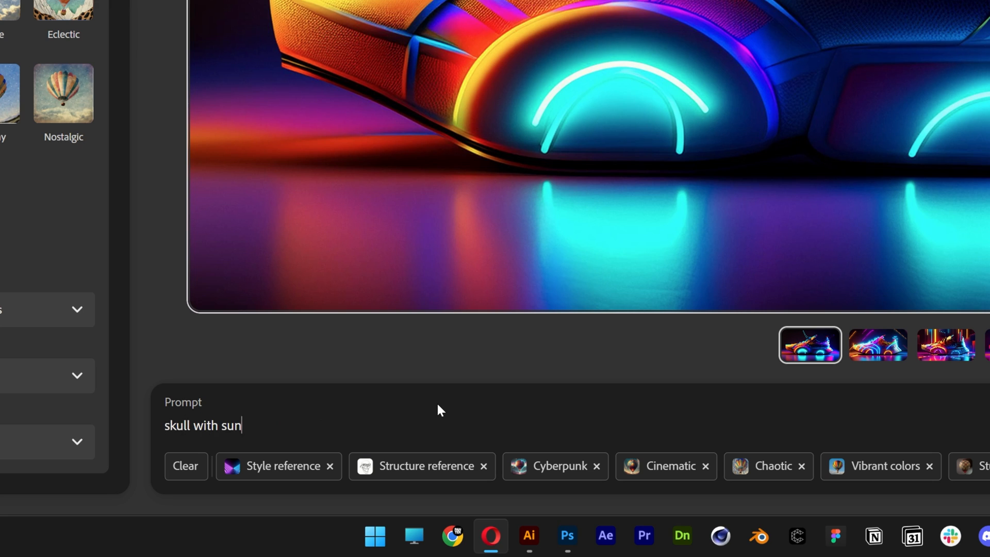
type("sses")
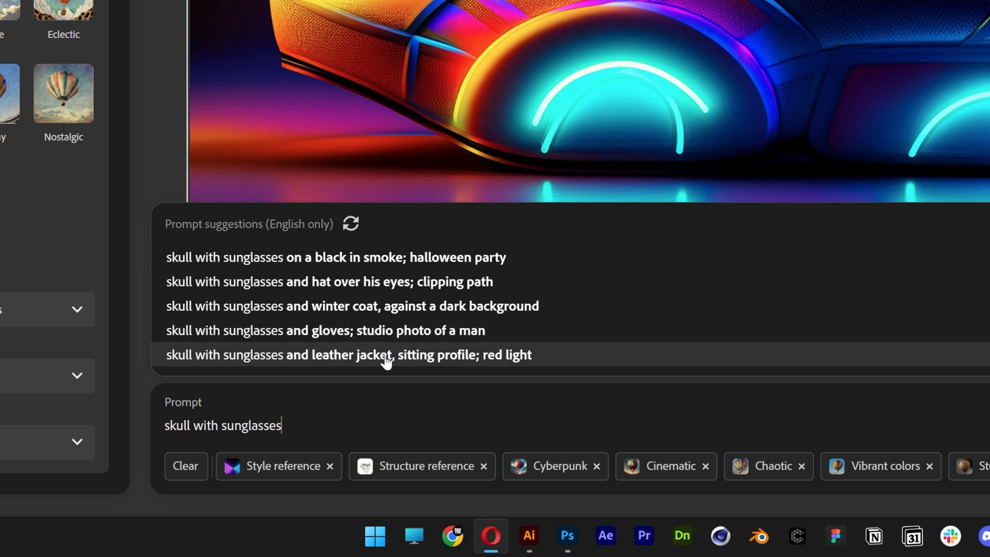
left_click(374, 442)
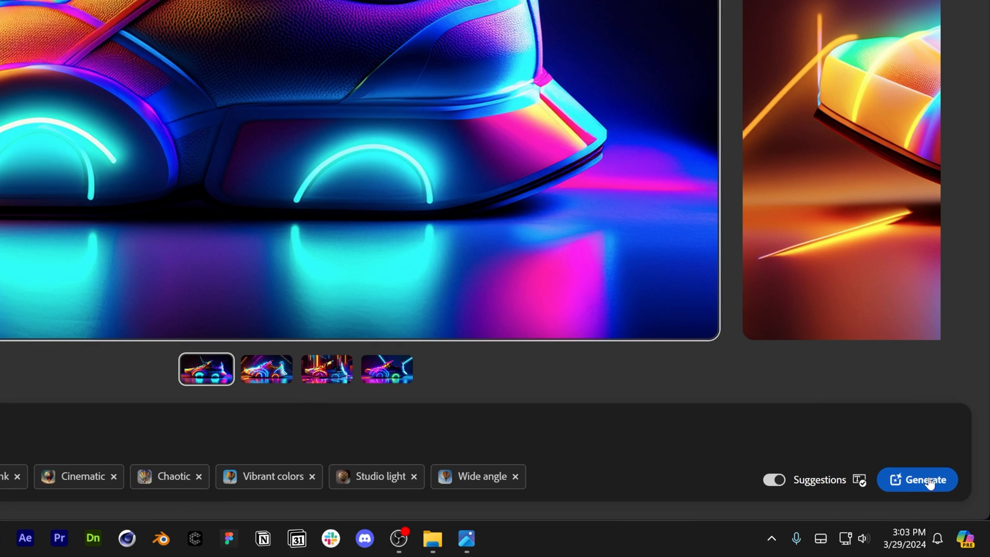
Generate the four neon skull images and step through each one enlarged in the lightbox.
left_click(919, 489)
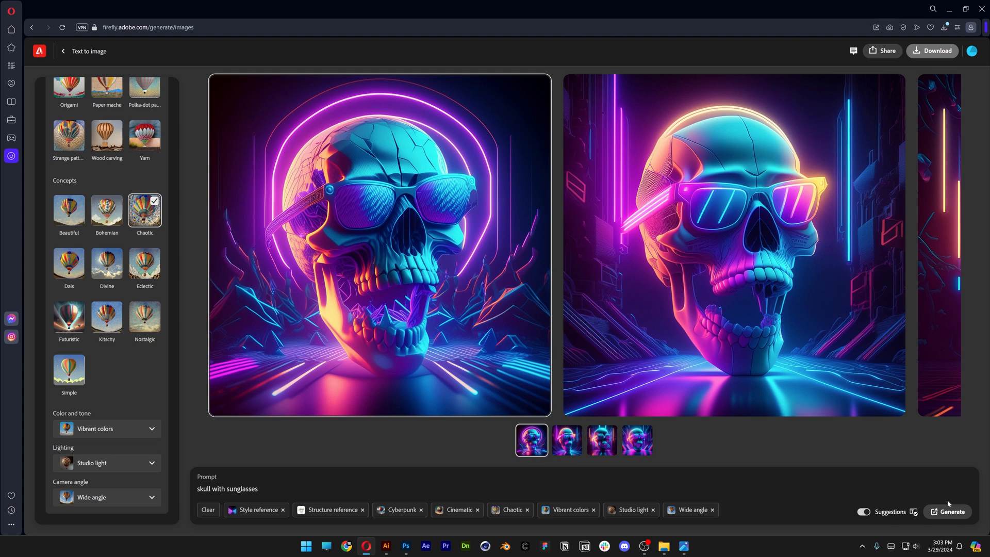
left_click(379, 245)
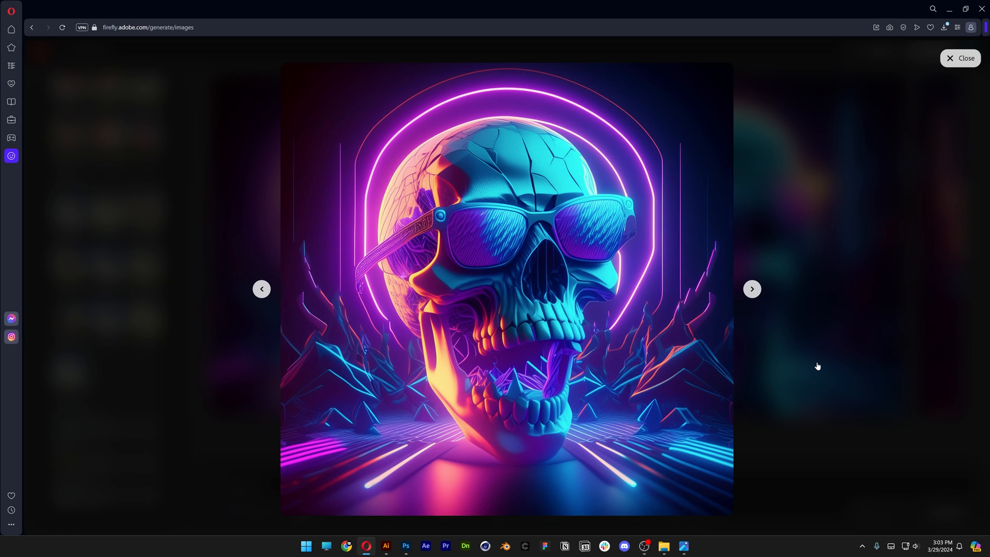
left_click(752, 289)
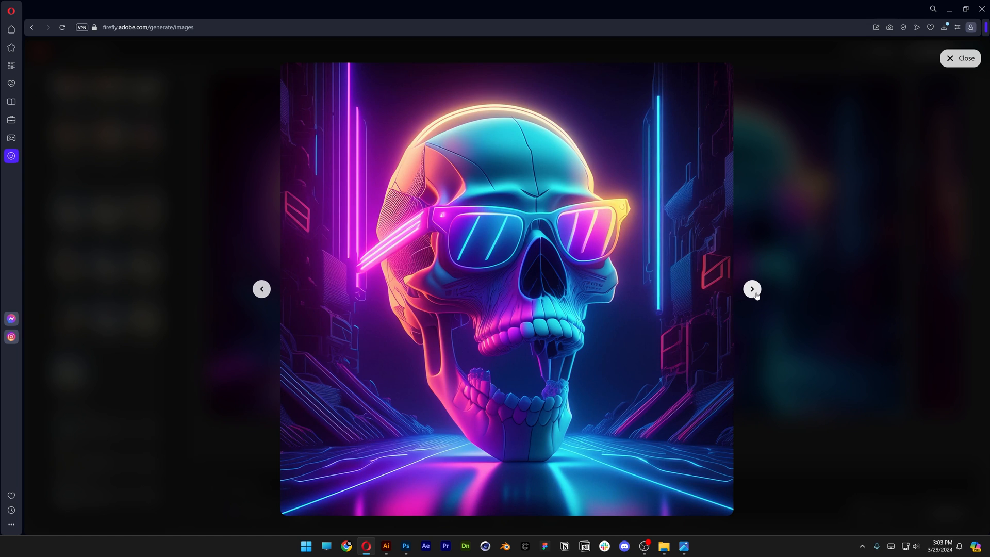
left_click(752, 290)
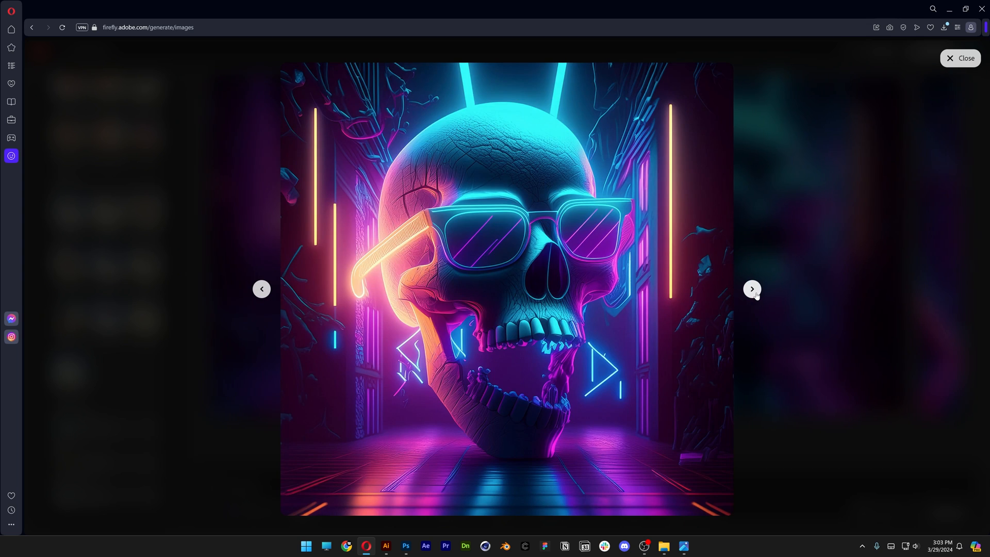
left_click(751, 290)
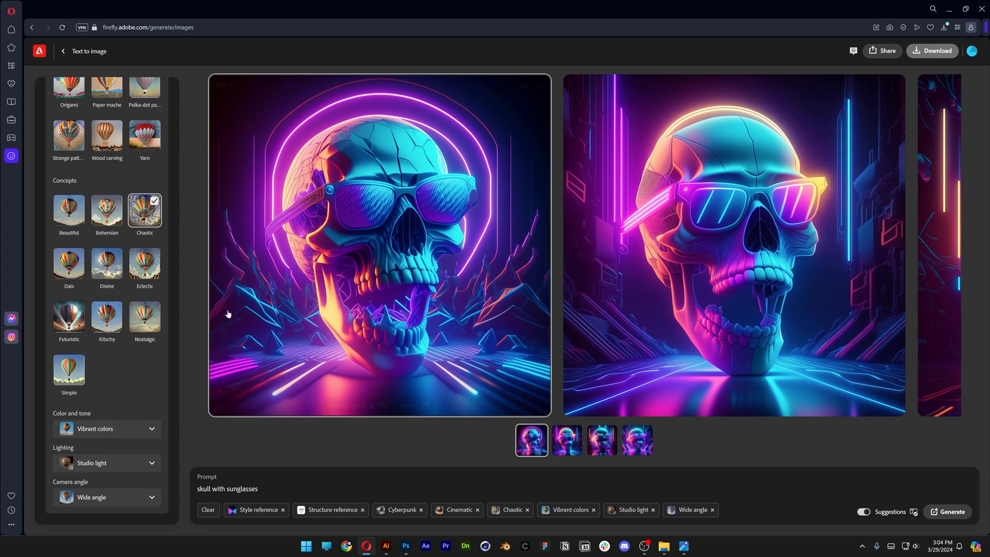
scroll(138, 358, "up", 5)
scroll(136, 358, "up", 5)
scroll(136, 358, "up", 5)
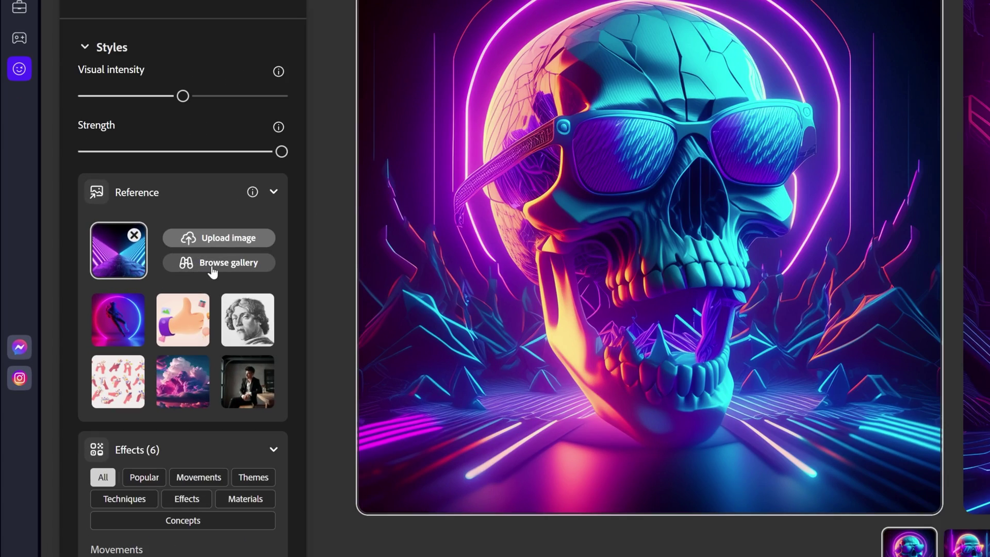
Swap the style reference for the red 3D gallery image and remove the Cyberpunk tag.
left_click(211, 265)
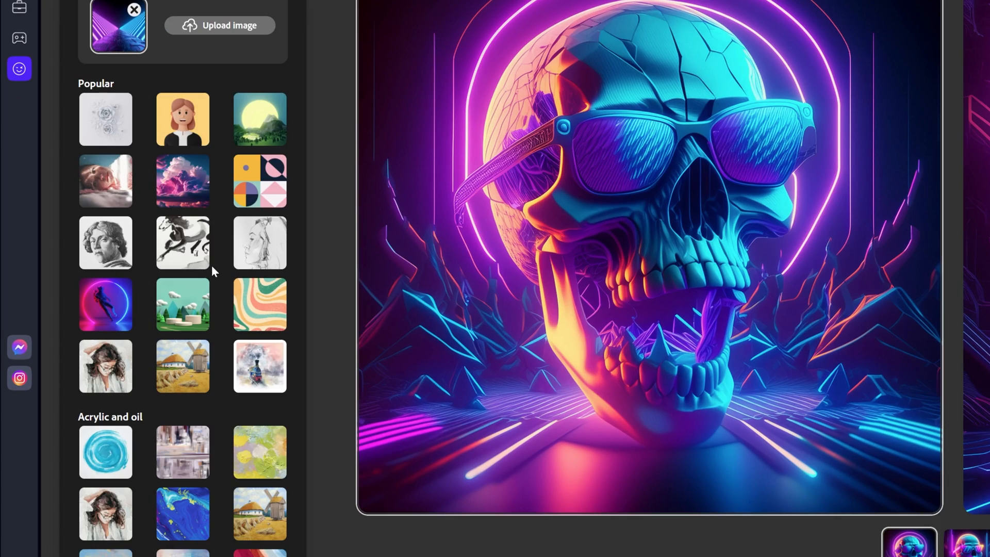
scroll(210, 266, "down", 5)
scroll(211, 265, "down", 8)
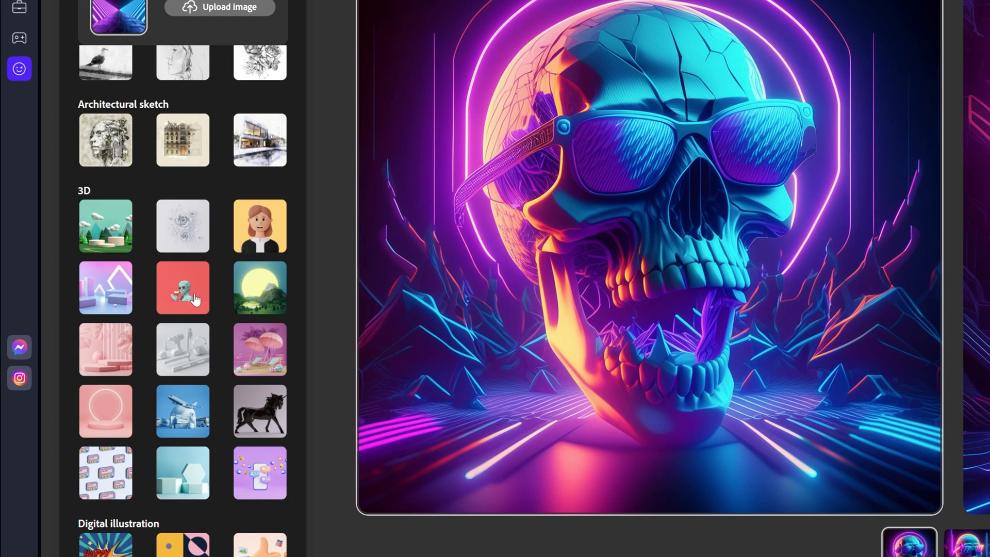
left_click(199, 294)
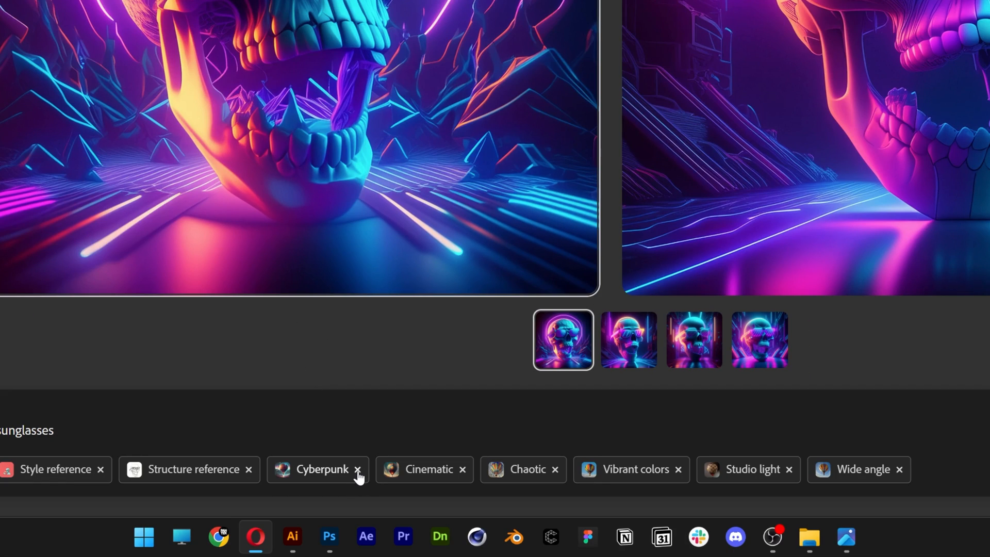
left_click(358, 469)
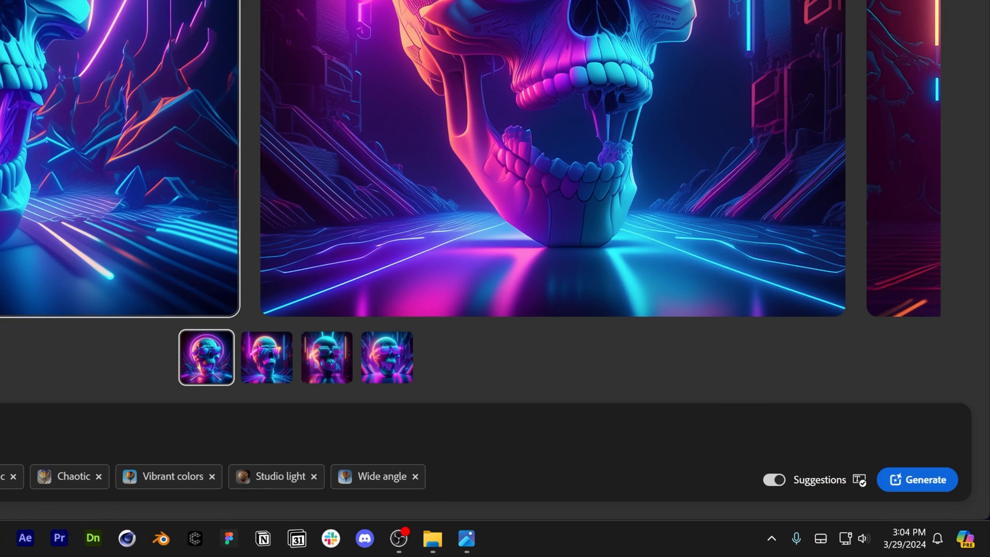
Regenerate the skull images in the 3D style and browse the results back and forth.
left_click(917, 480)
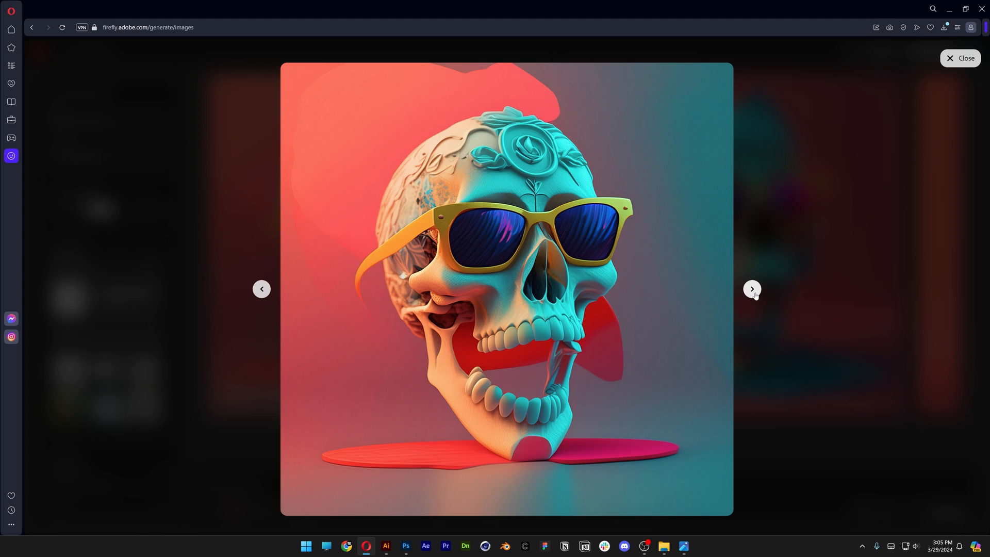
left_click(752, 290)
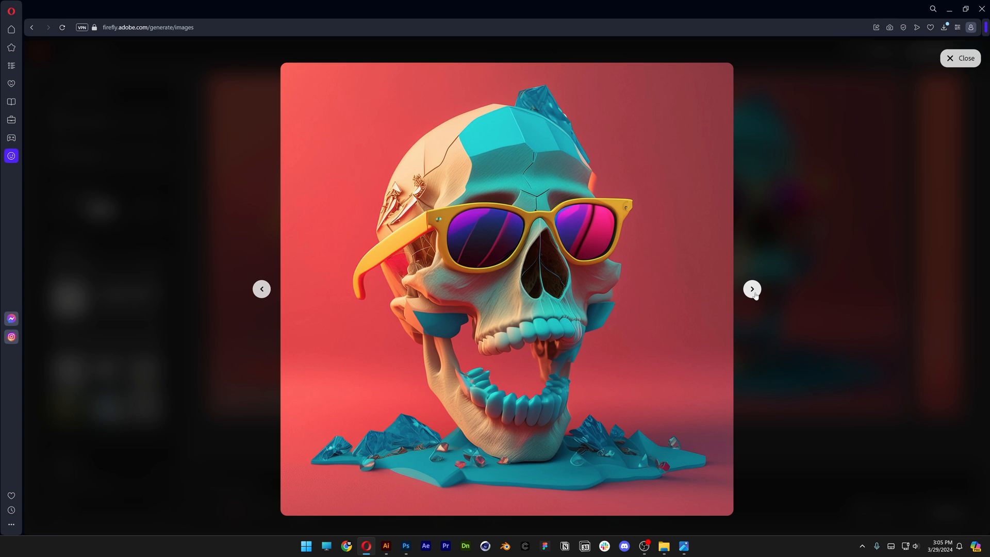
left_click(752, 289)
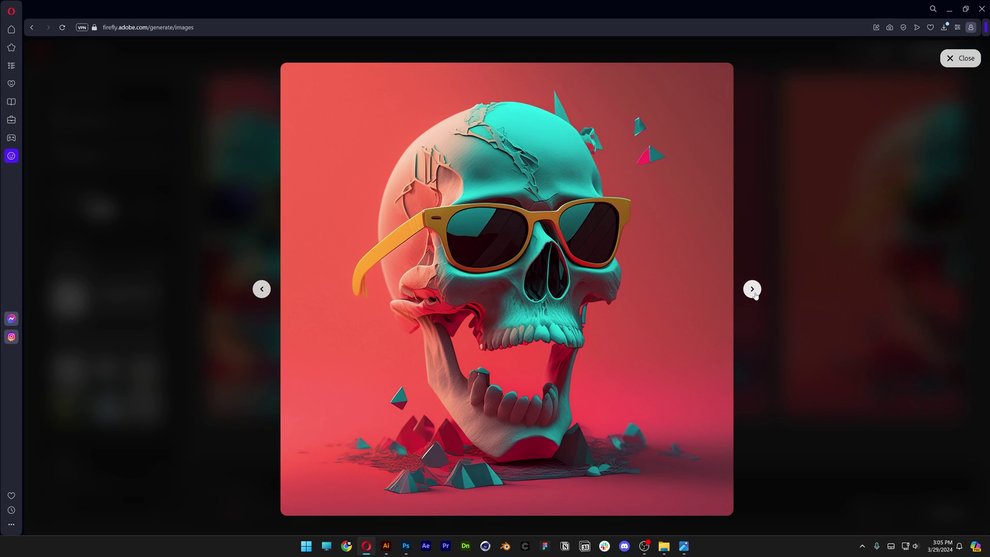
left_click(261, 289)
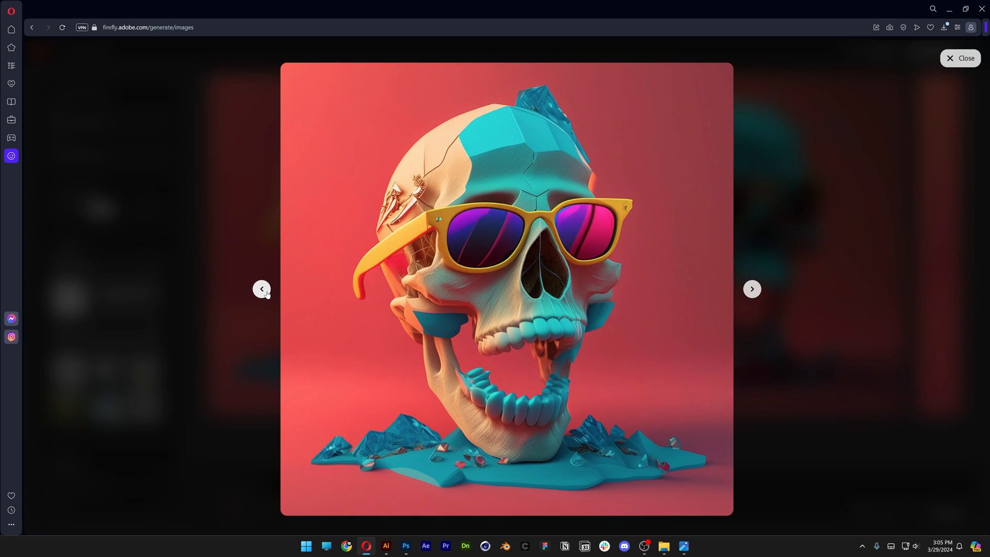
left_click(262, 290)
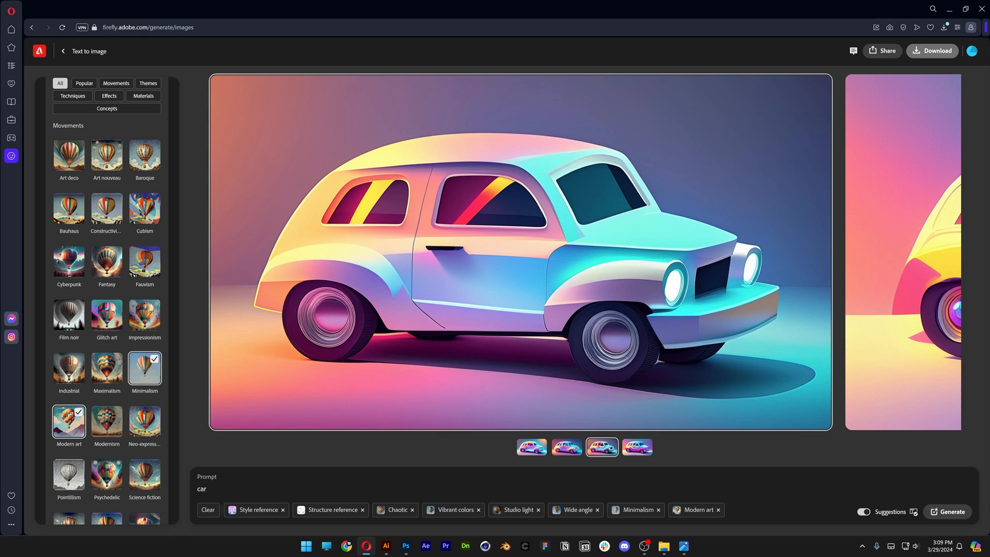